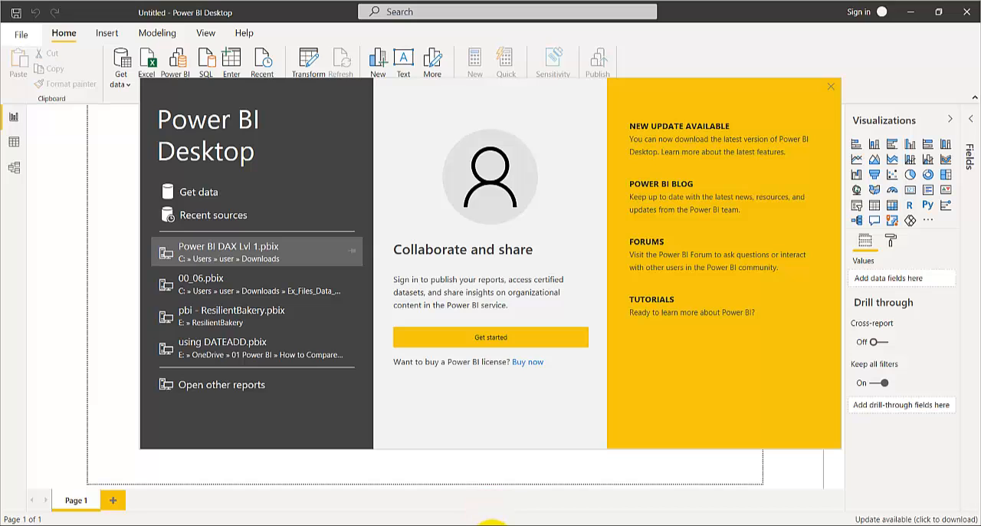
Step: Copy the server name LAPTOP-L6UFP1DE\SQLEXPRESS from the OneNote page and return to the untitled Power BI Desktop report
{"action": "left_click", "coordinate": [492, 525]}
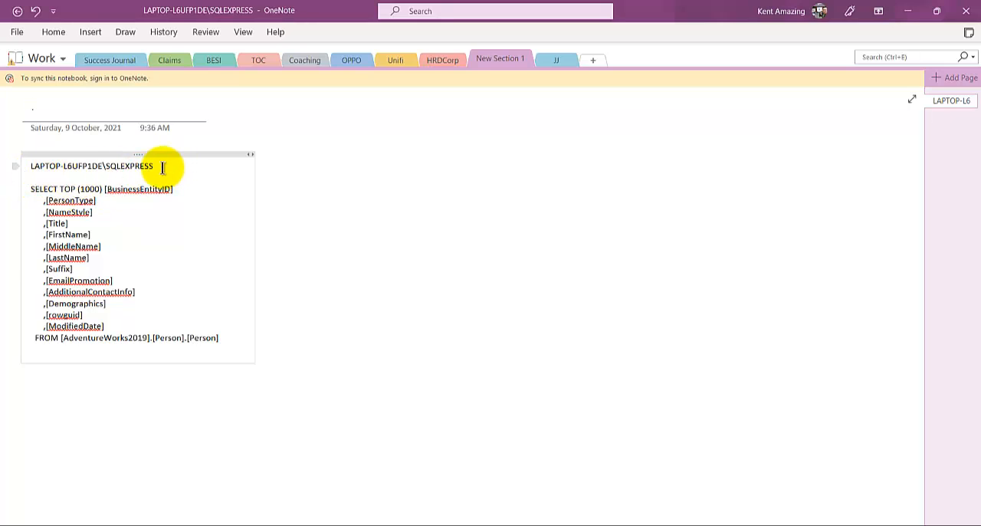
{"action": "left_click_drag", "start_coordinate": [162, 168], "coordinate": [31, 173]}
{"action": "key", "text": "ctrl+c"}
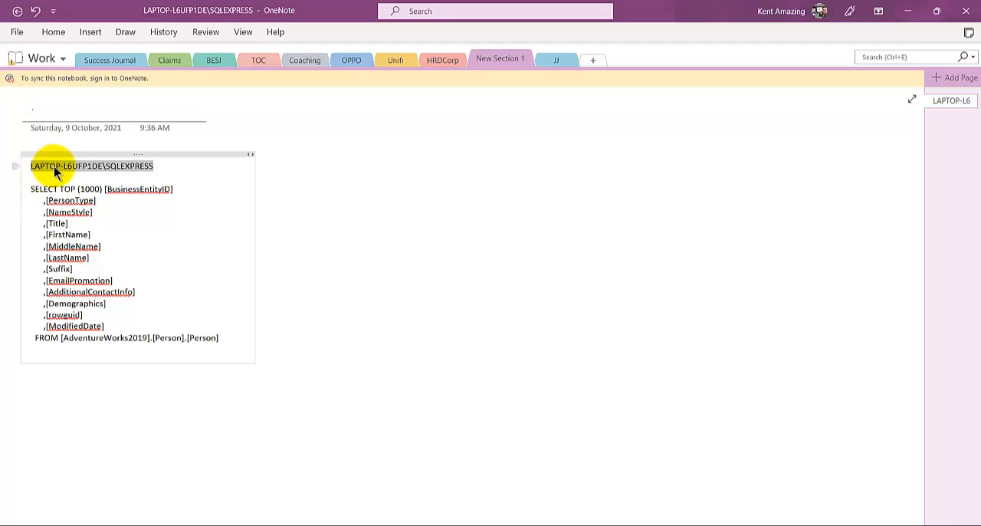
{"action": "left_click", "coordinate": [521, 258]}
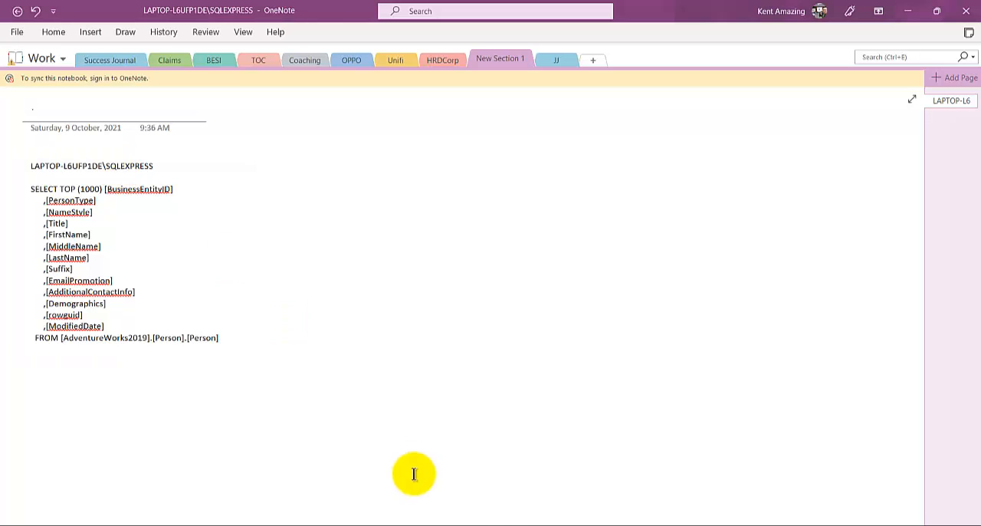
{"action": "mouse_move", "coordinate": [459, 521]}
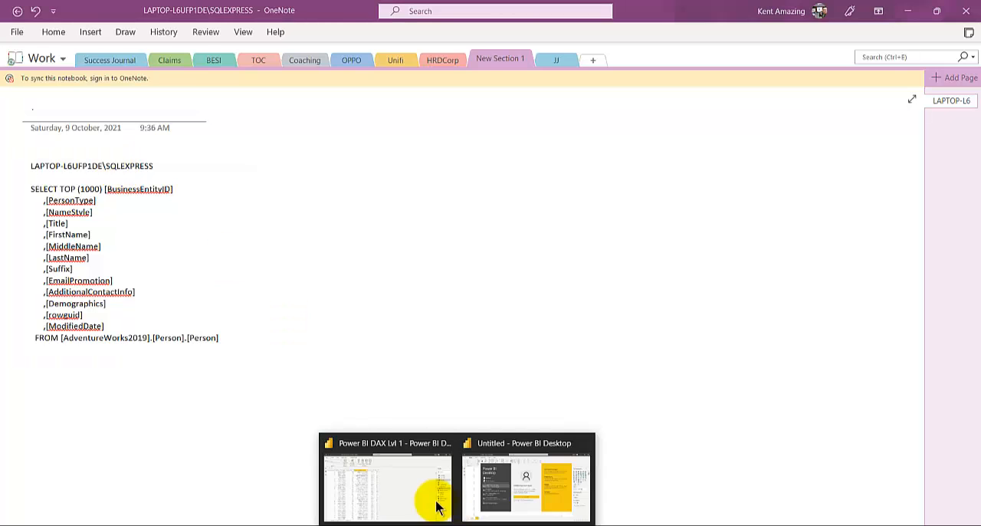
{"action": "left_click", "coordinate": [508, 468]}
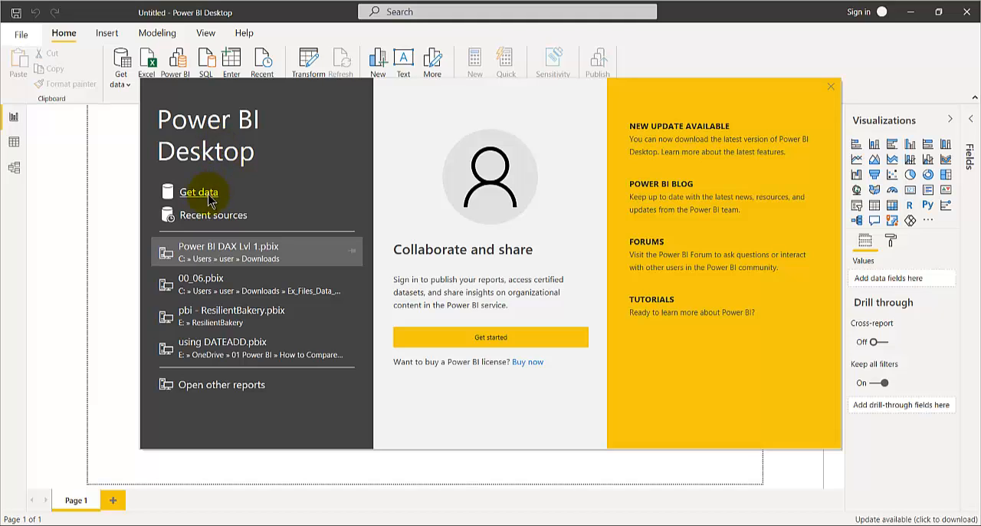
Step: Start a new SQL Server database connection and enter LAPTOP-L6UFP1DE\SQLEXPRESS as the server
{"action": "left_click", "coordinate": [199, 193]}
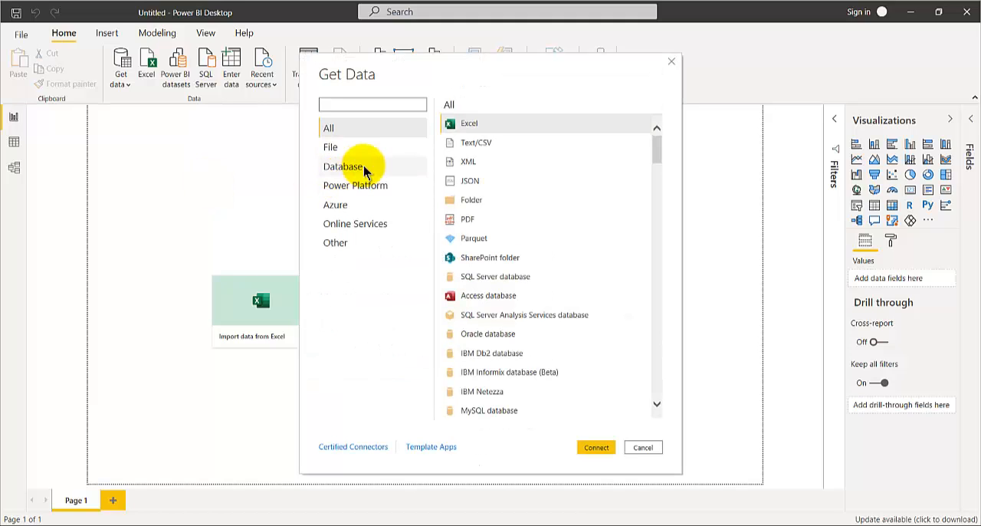
{"action": "left_click", "coordinate": [364, 169]}
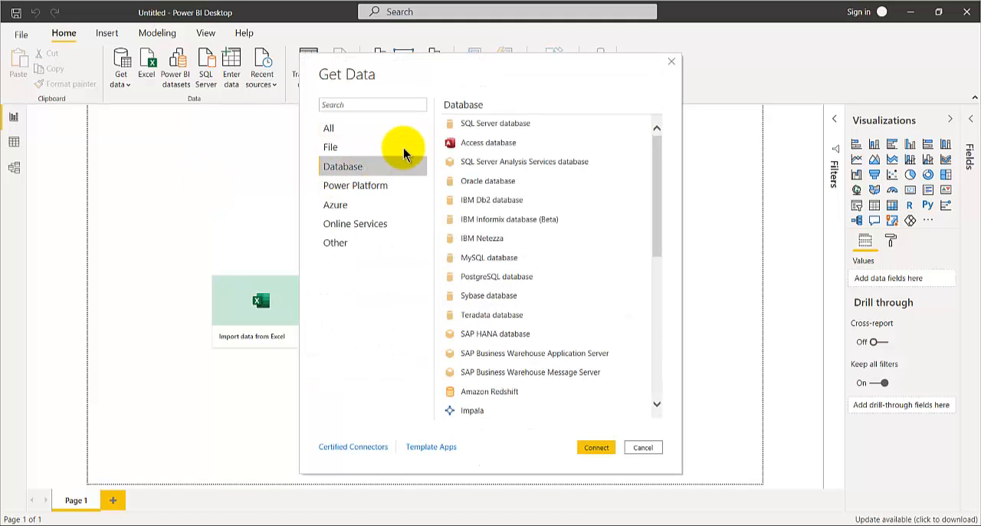
{"action": "left_click", "coordinate": [497, 125]}
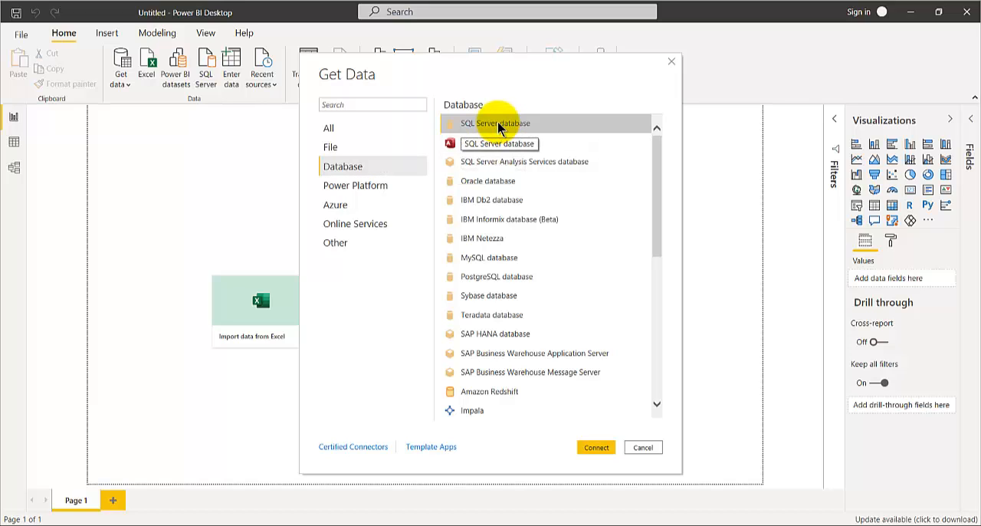
{"action": "double_click", "coordinate": [498, 127]}
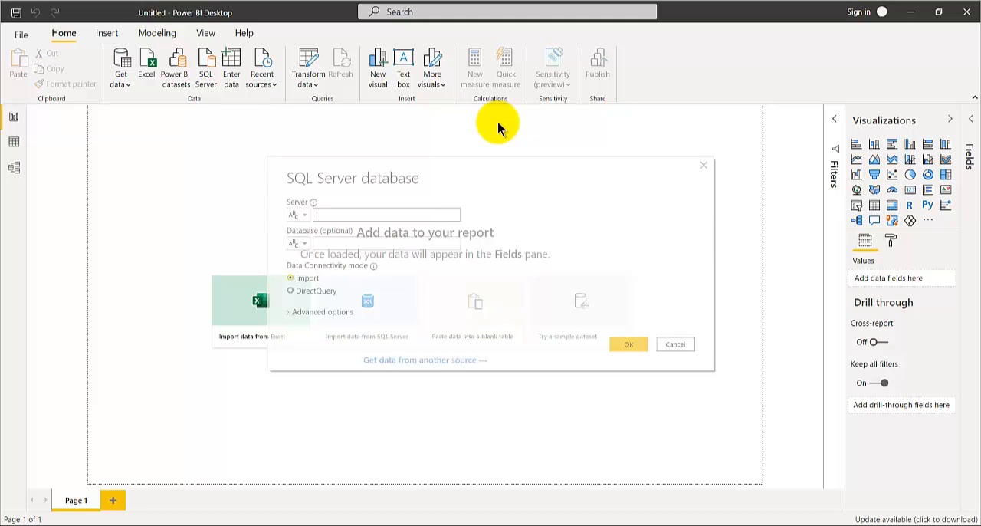
{"action": "key", "text": "ctrl+v"}
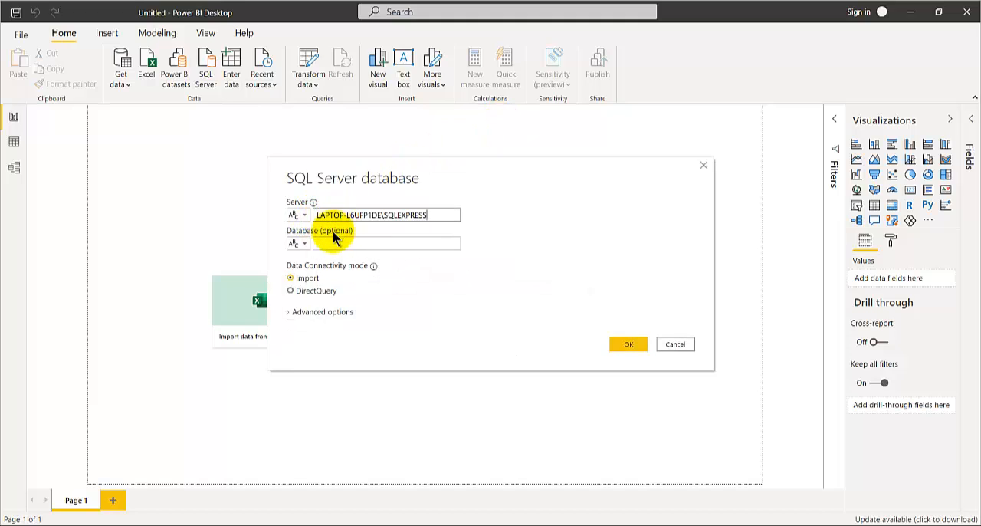
Step: Expand the connection's advanced options, then copy the whole SELECT TOP (1000) query from OneNote and return to Power BI Desktop
{"action": "left_click", "coordinate": [307, 316]}
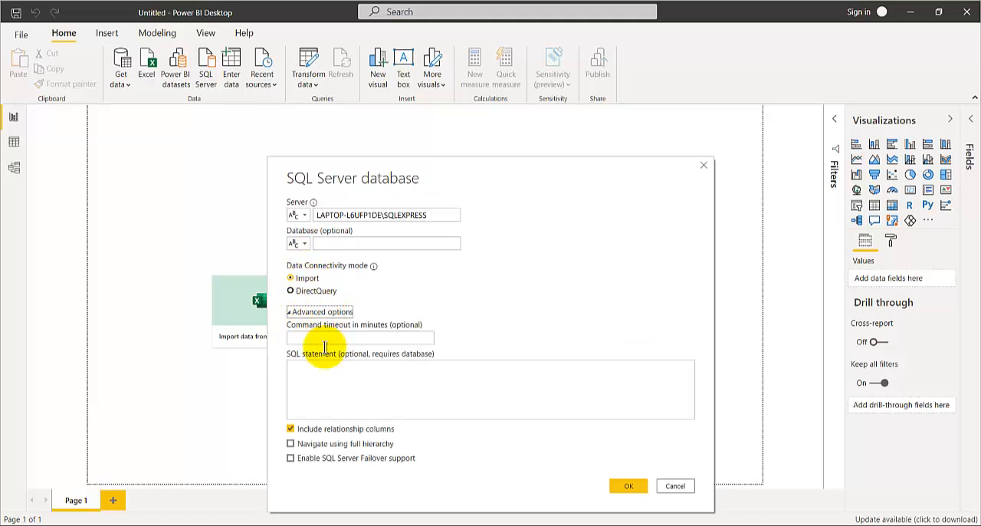
{"action": "left_click", "coordinate": [319, 377]}
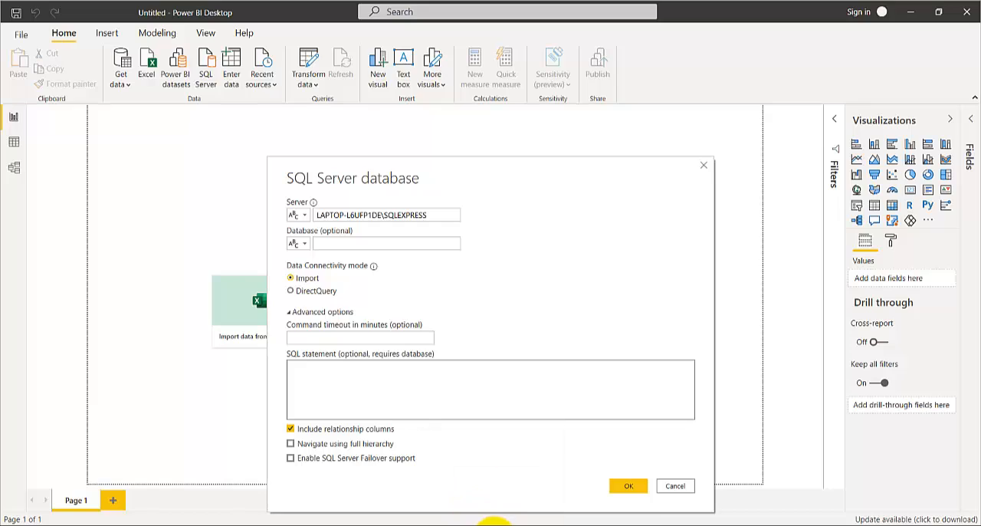
{"action": "left_click", "coordinate": [476, 523]}
{"action": "left_click_drag", "start_coordinate": [26, 189], "coordinate": [259, 340]}
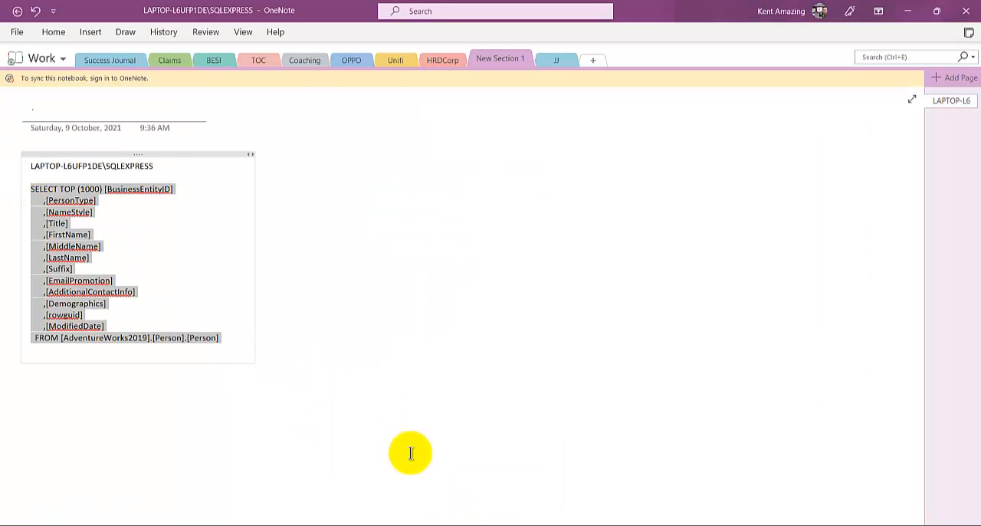
{"action": "key", "text": "alt+Tab"}
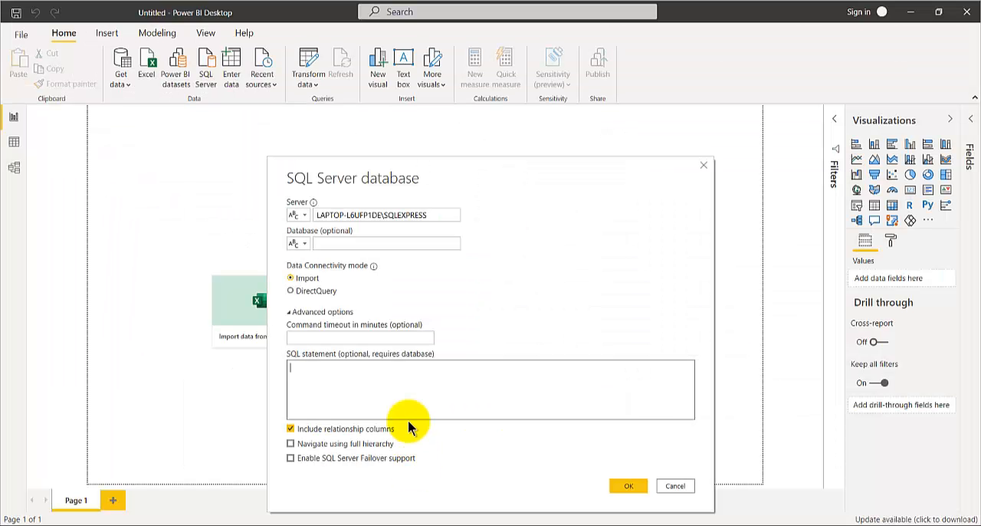
Step: Paste the copied SELECT query as the connection's SQL statement and submit the connection settings
{"action": "left_click", "coordinate": [334, 242]}
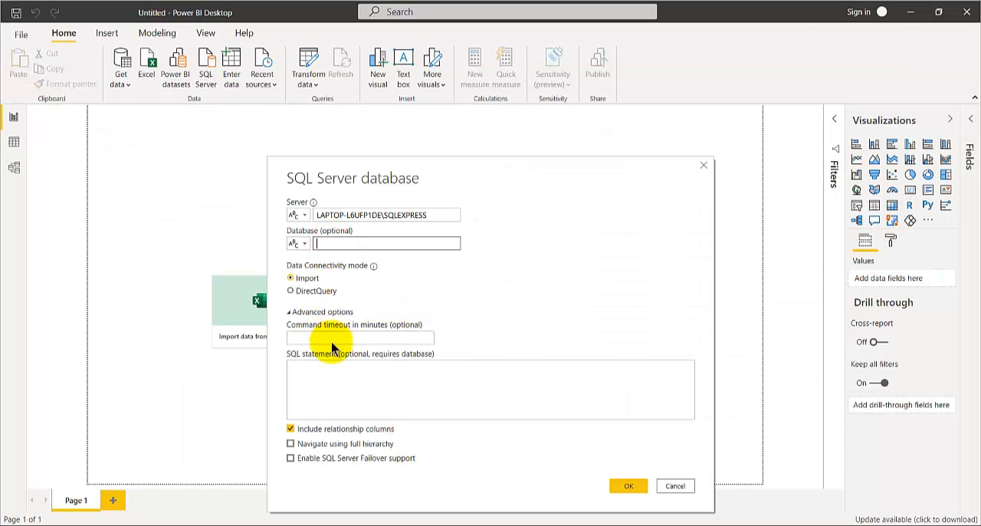
{"action": "left_click", "coordinate": [332, 376]}
{"action": "key", "text": "ctrl+v"}
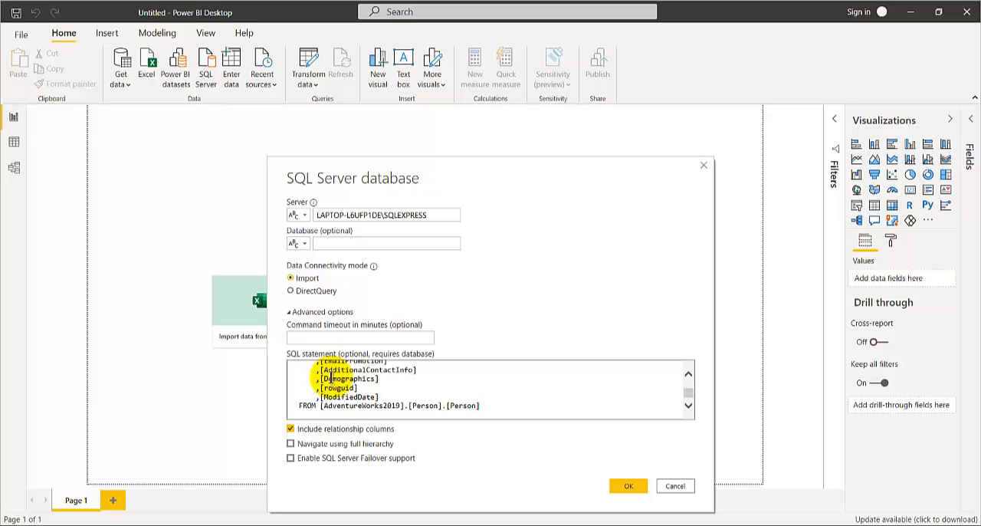
{"action": "key", "text": "BackSpace"}
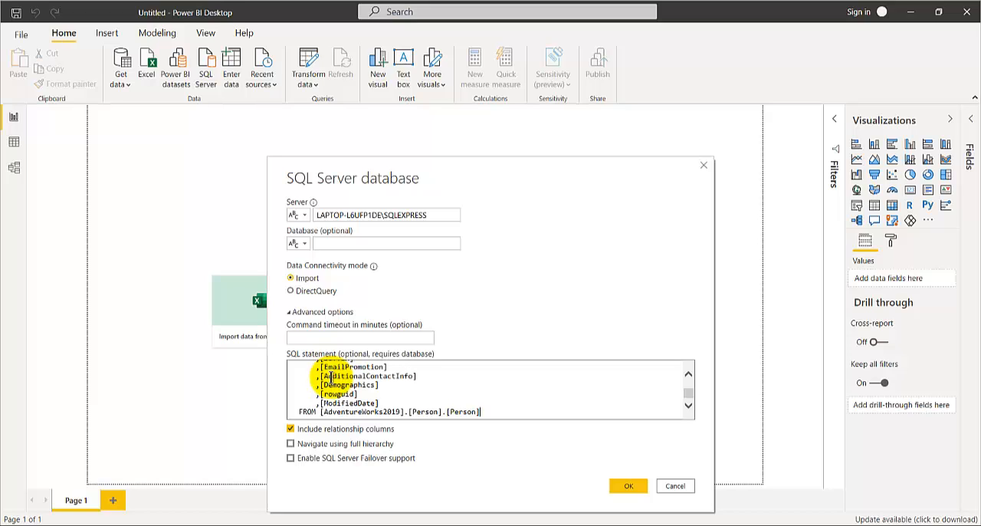
{"action": "left_click", "coordinate": [629, 486]}
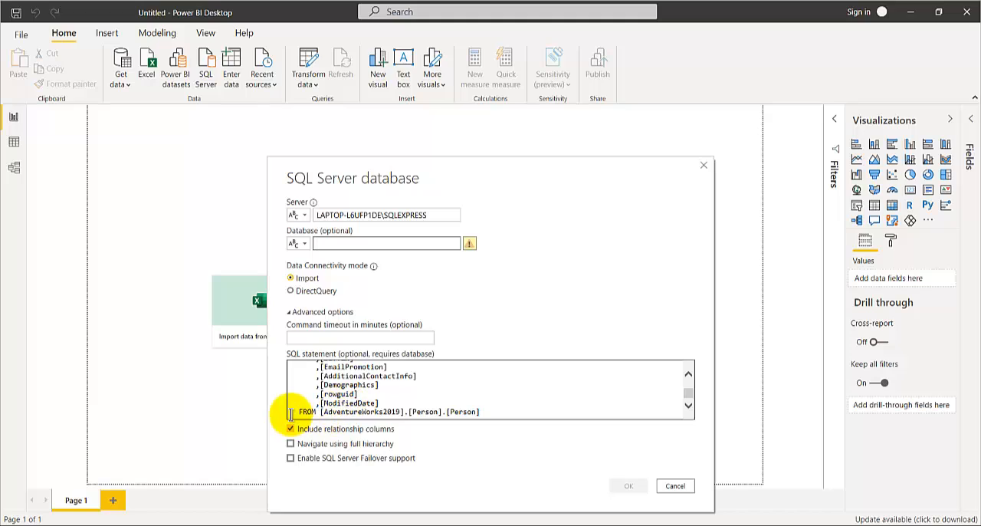
Step: Set the database to AdventureWorks2019, connect, and open the previewed data for transformation in Power Query Editor
{"action": "double_click", "coordinate": [362, 412]}
{"action": "key", "text": "ctrl+c"}
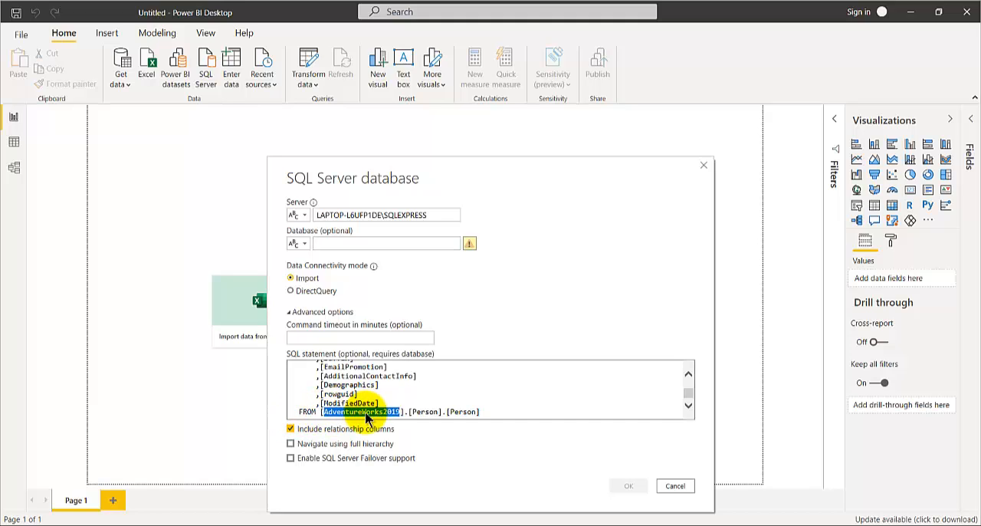
{"action": "left_click", "coordinate": [345, 242]}
{"action": "key", "text": "ctrl+v"}
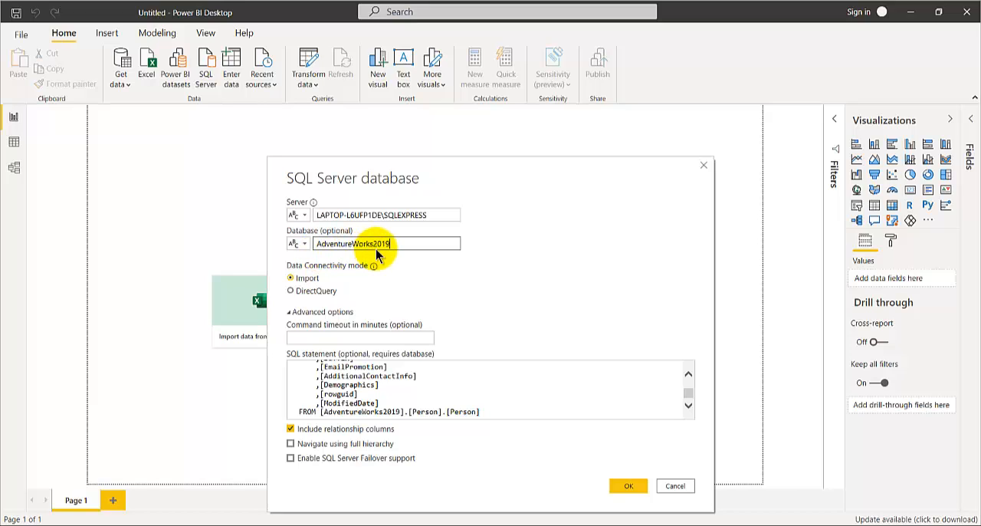
{"action": "left_click", "coordinate": [623, 487]}
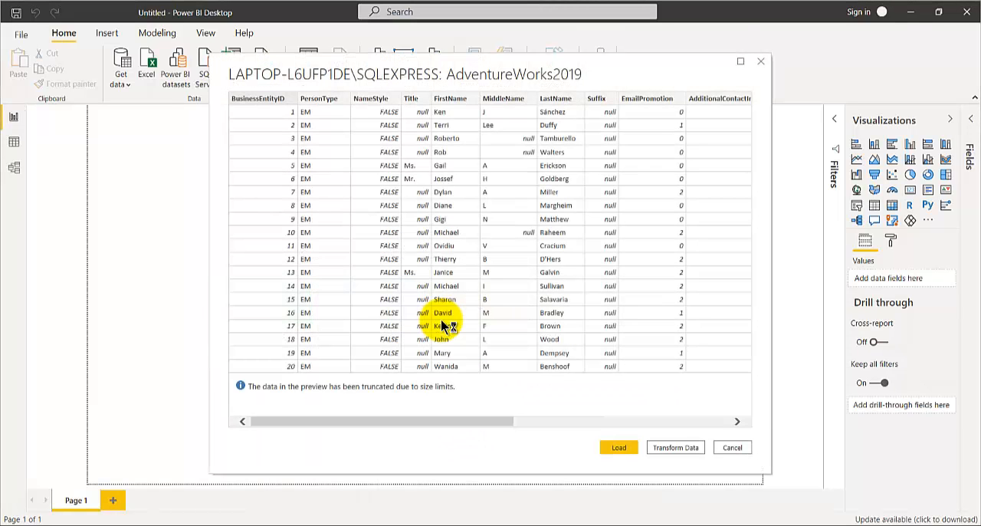
{"action": "left_click", "coordinate": [669, 448]}
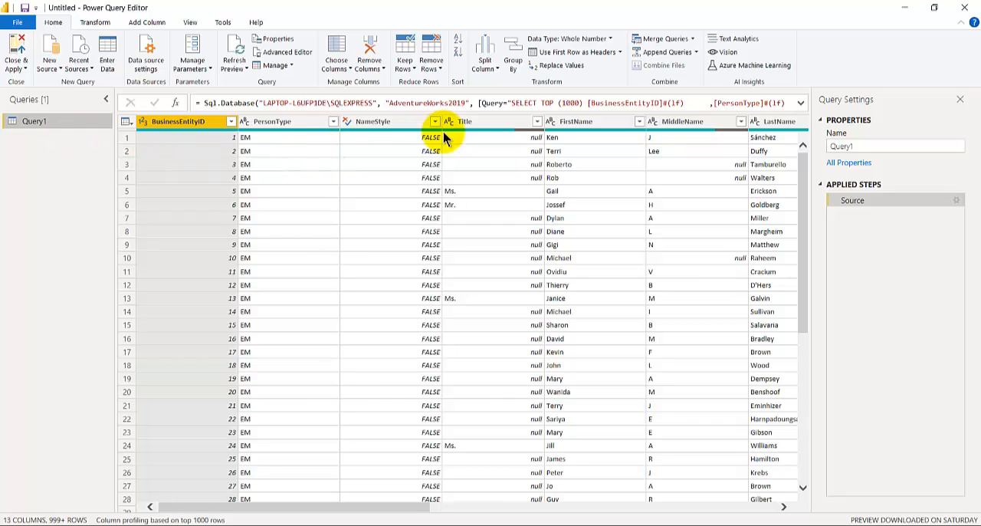
Step: Expand the Source step's full formula and compare its embedded SQL query with the one in OneNote
{"action": "left_click", "coordinate": [801, 103]}
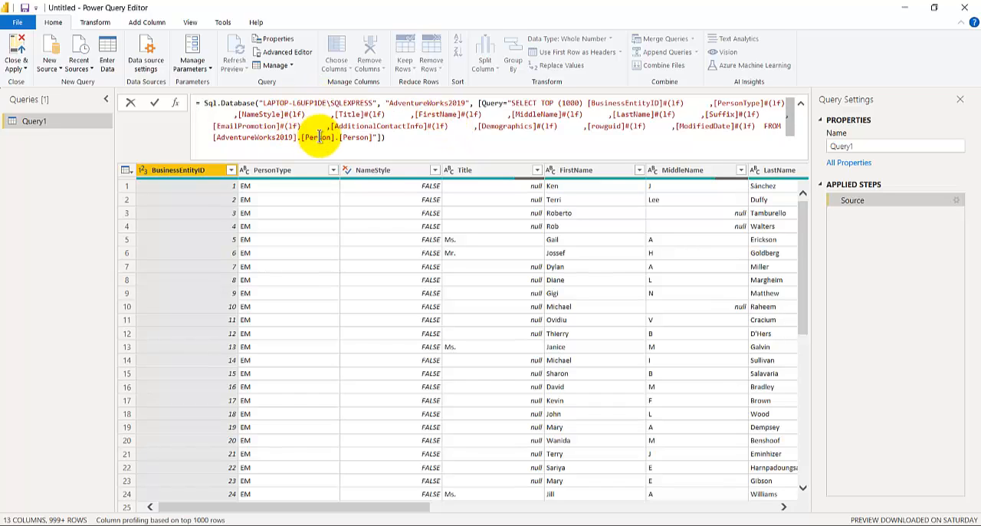
{"action": "left_click", "coordinate": [498, 525]}
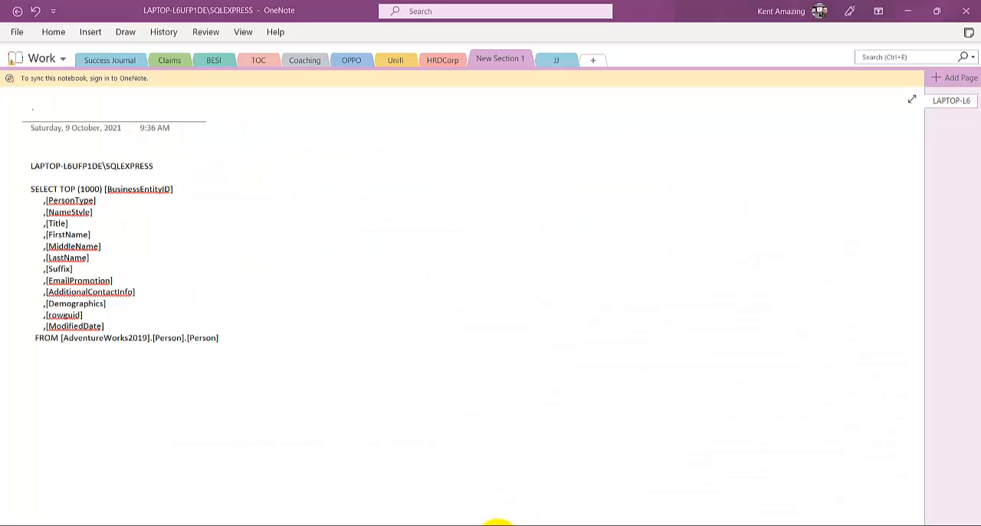
{"action": "left_click", "coordinate": [86, 357]}
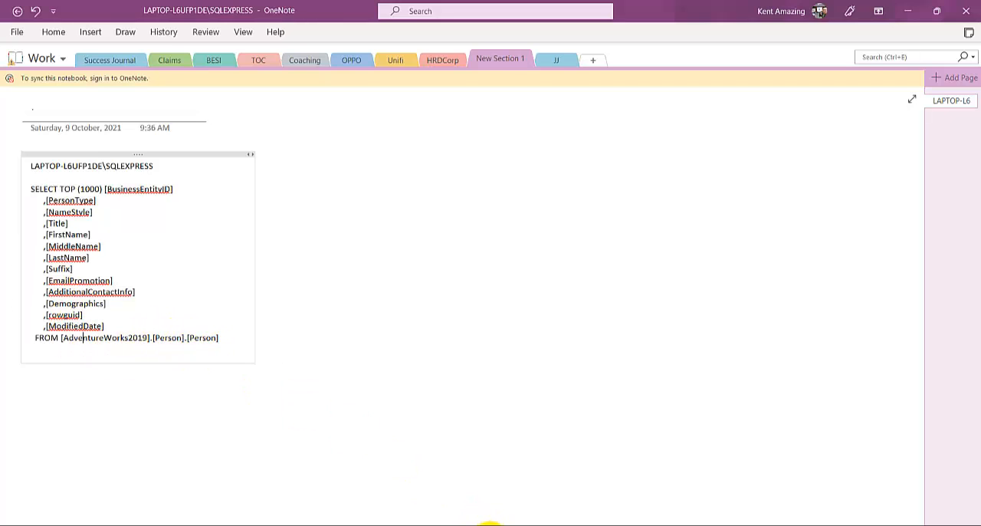
{"action": "left_click", "coordinate": [491, 524]}
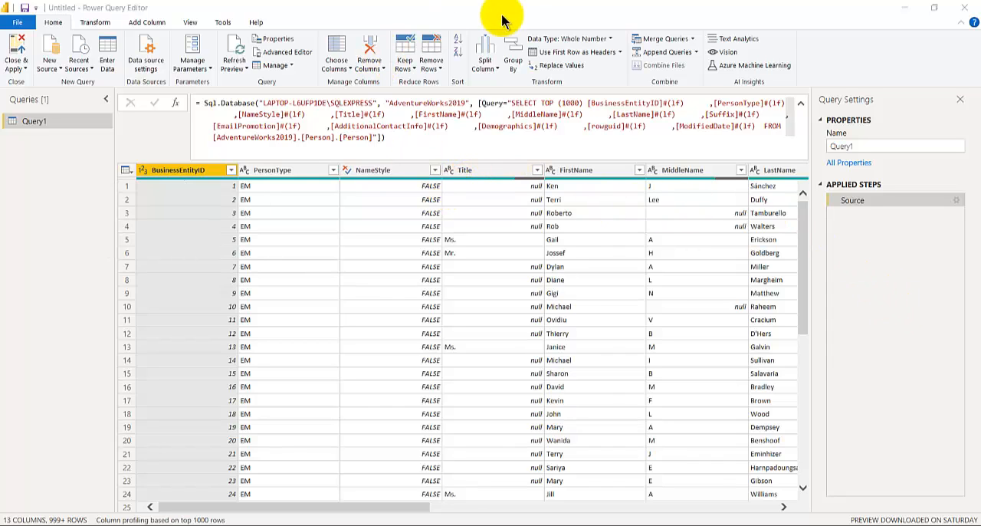
Step: Create a new required parameter named PersonType with the current value EM
{"action": "left_click", "coordinate": [209, 71]}
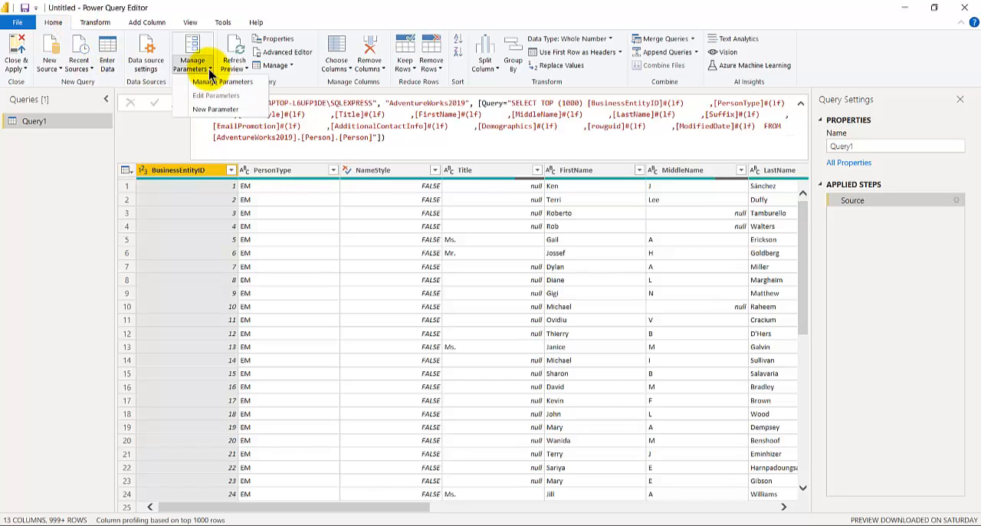
{"action": "left_click", "coordinate": [207, 112]}
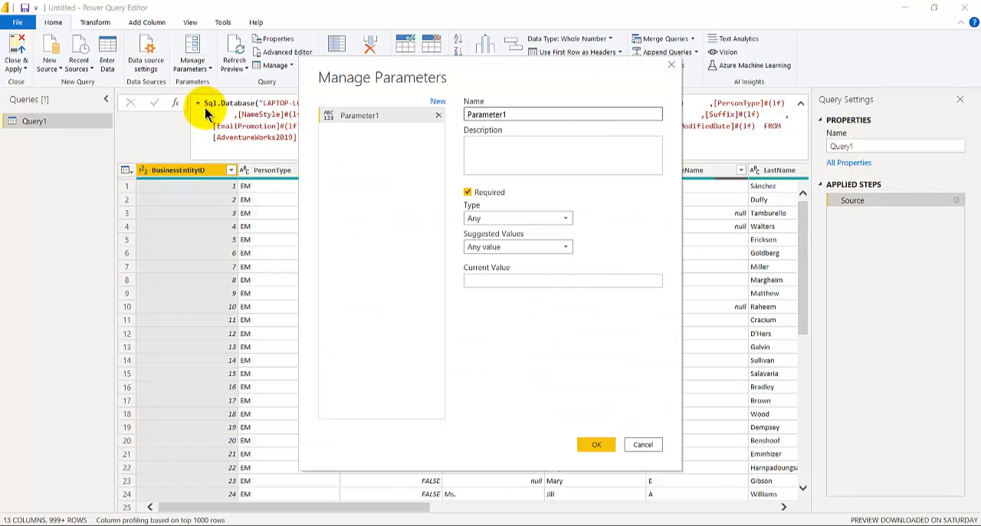
{"action": "double_click", "coordinate": [508, 115]}
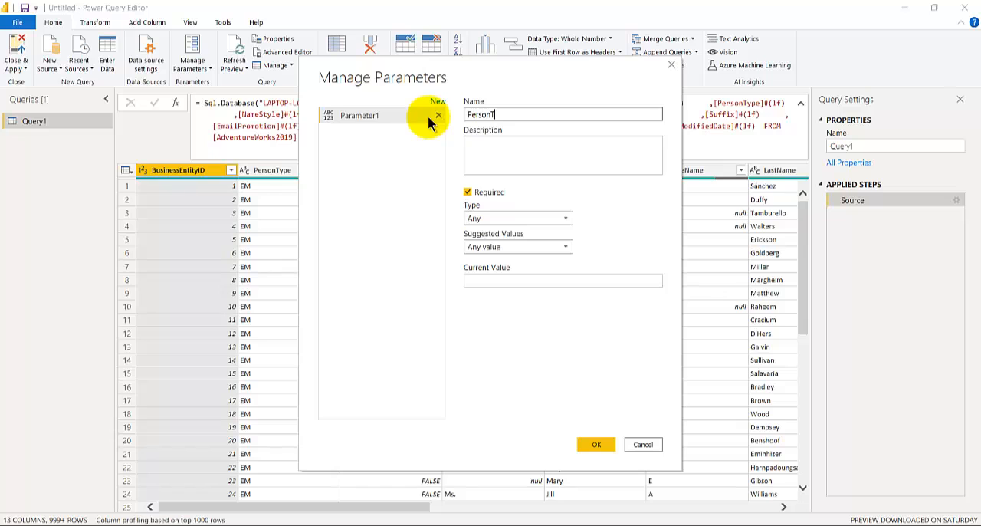
{"action": "left_click_drag", "start_coordinate": [456, 76], "coordinate": [630, 34]}
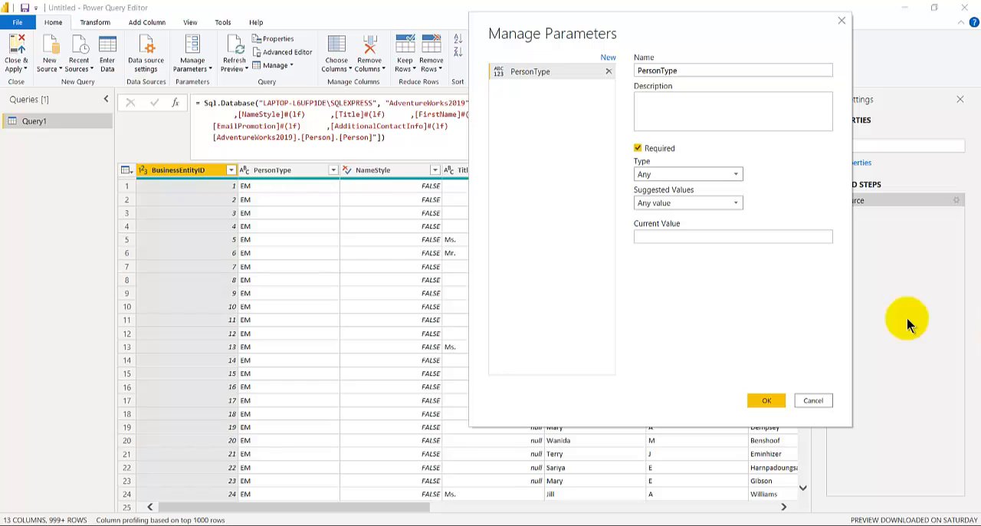
{"action": "left_click", "coordinate": [652, 238]}
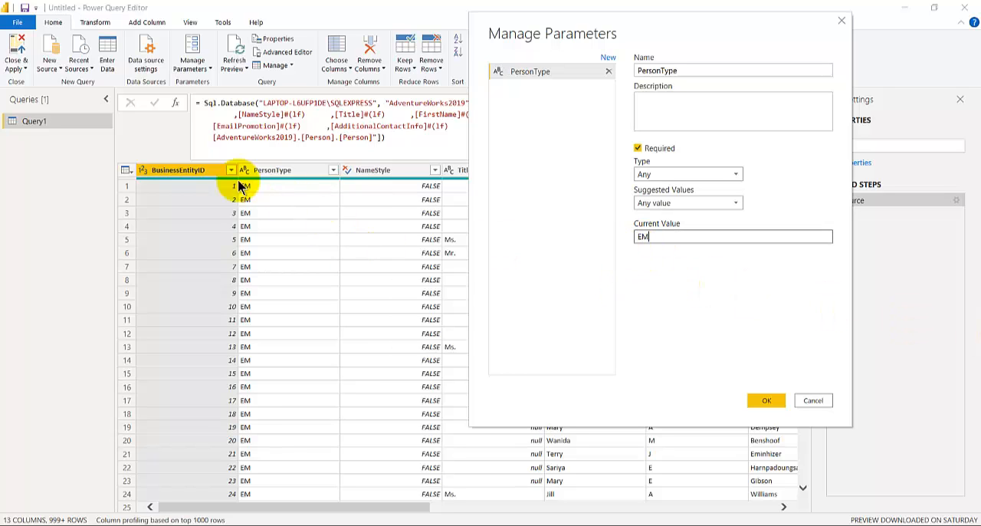
{"action": "left_click", "coordinate": [770, 401]}
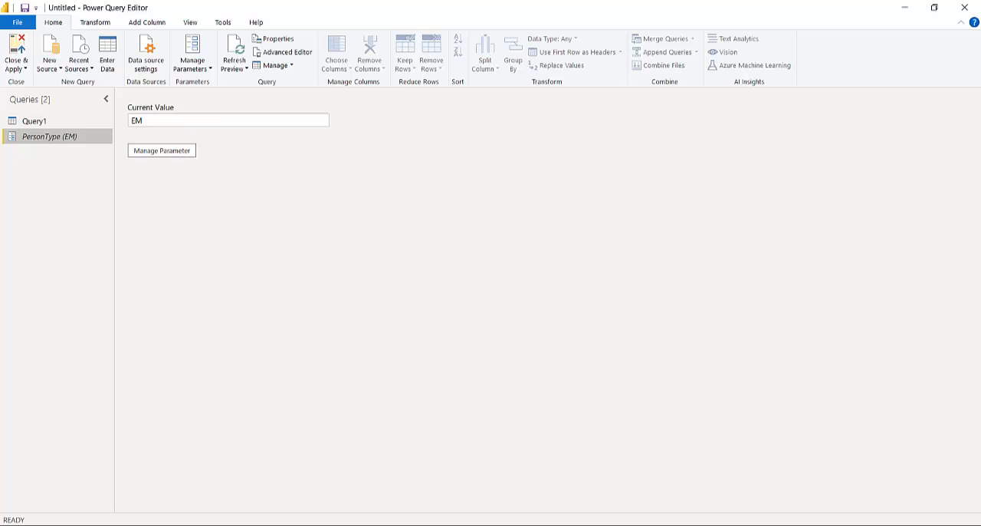
Step: Filter Query1's PersonType column to keep only the rows with the value IN
{"action": "left_click", "coordinate": [46, 121]}
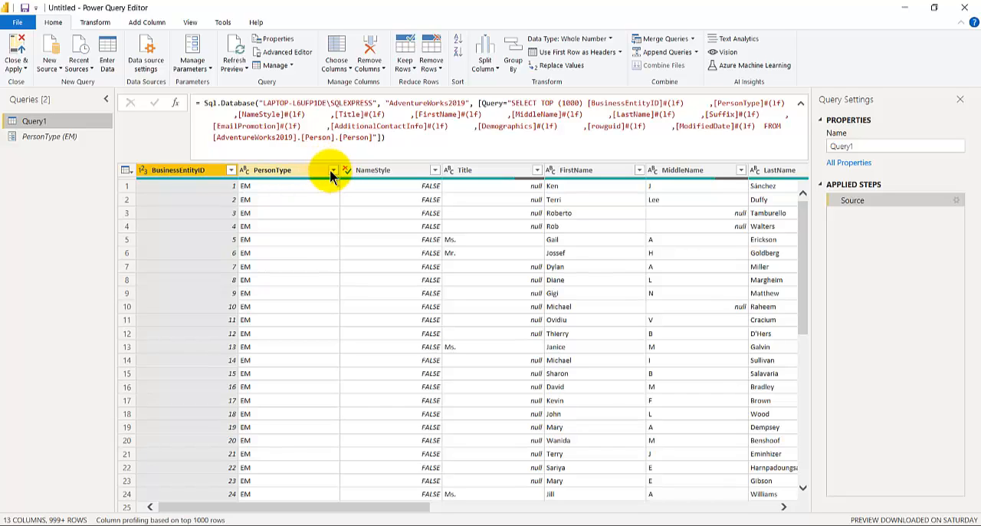
{"action": "left_click", "coordinate": [332, 170]}
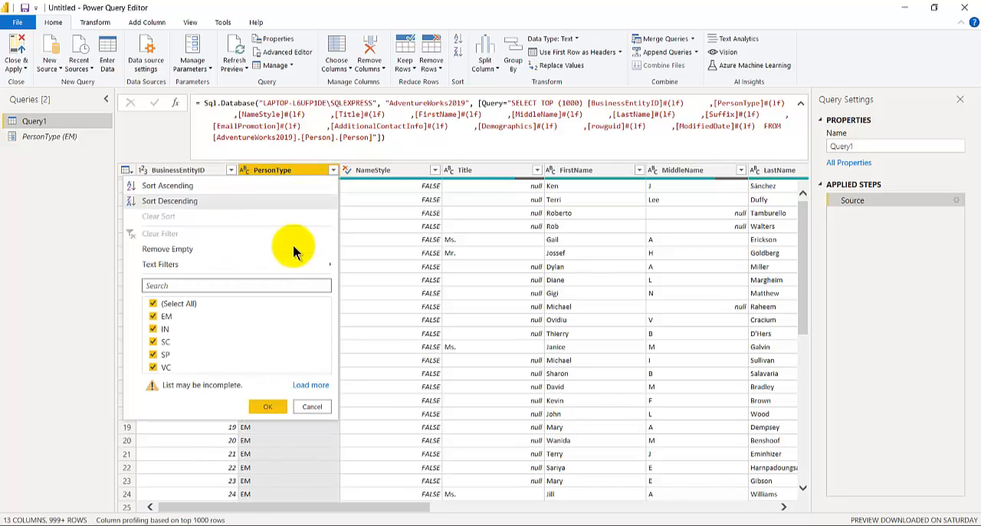
{"action": "left_click", "coordinate": [161, 306]}
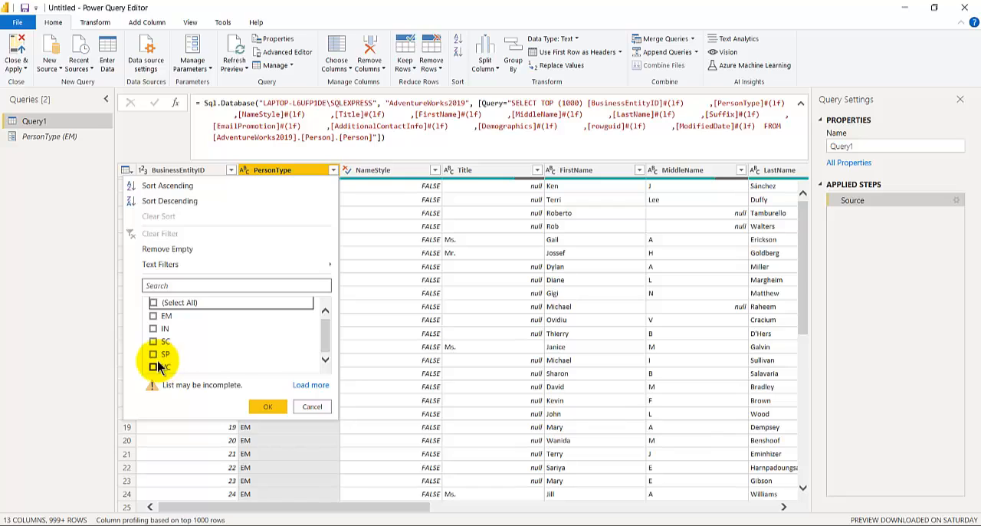
{"action": "left_click", "coordinate": [153, 317]}
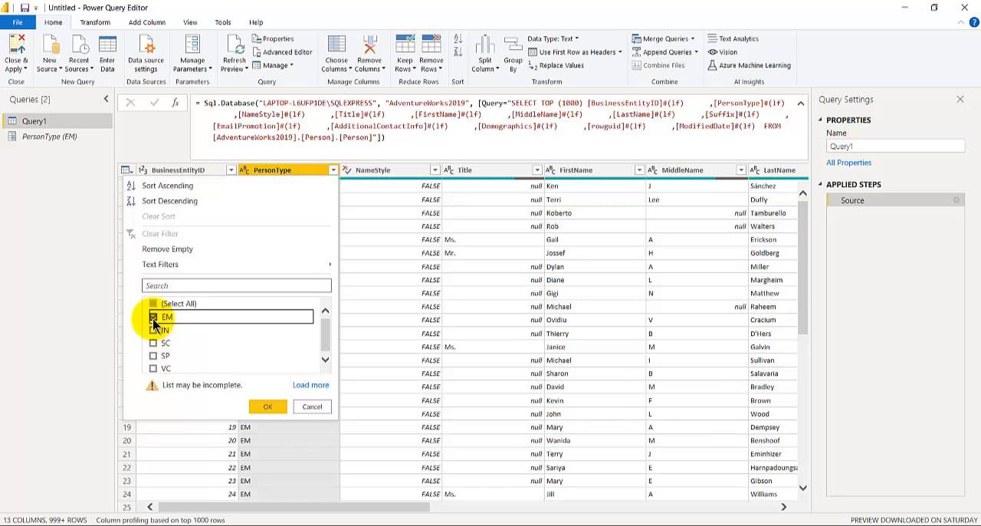
{"action": "left_click", "coordinate": [154, 330]}
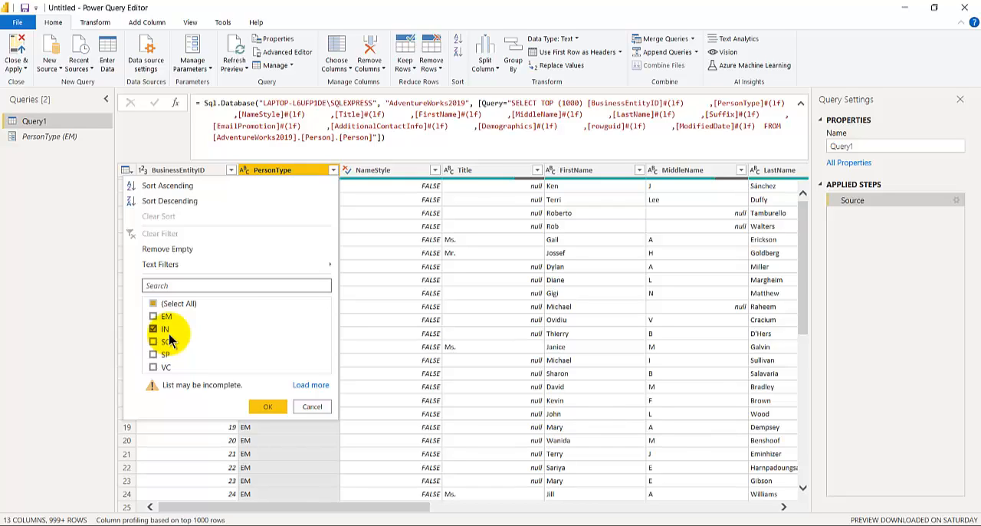
{"action": "left_click", "coordinate": [266, 407]}
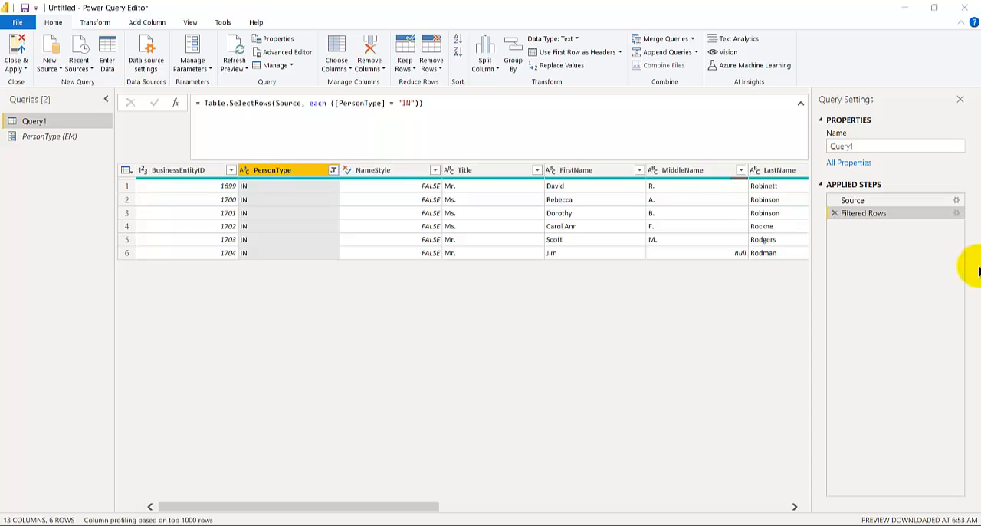
Step: Replace the literal "IN" in the Filtered Rows line of Query1's M code with the PersonType parameter and apply the change
{"action": "left_click", "coordinate": [199, 24]}
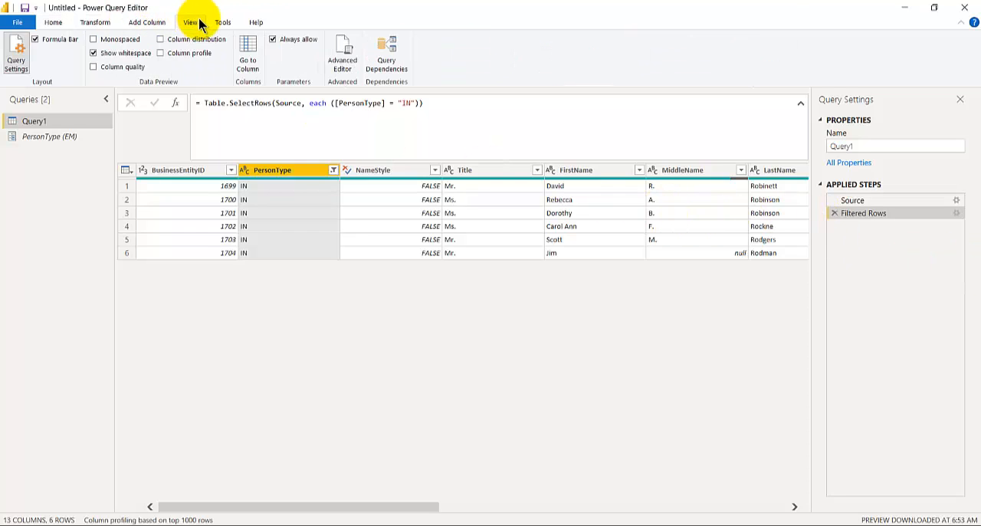
{"action": "left_click", "coordinate": [344, 53]}
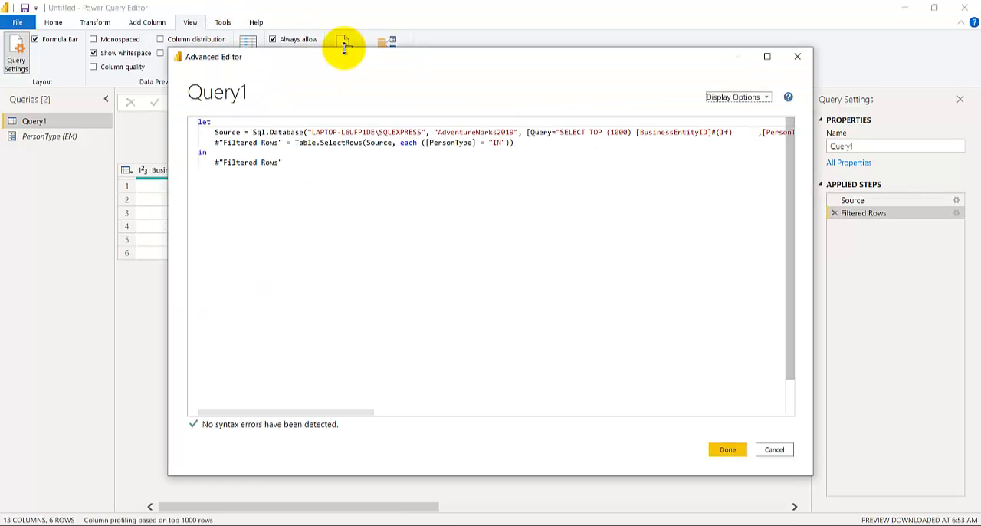
{"action": "left_click", "coordinate": [489, 143]}
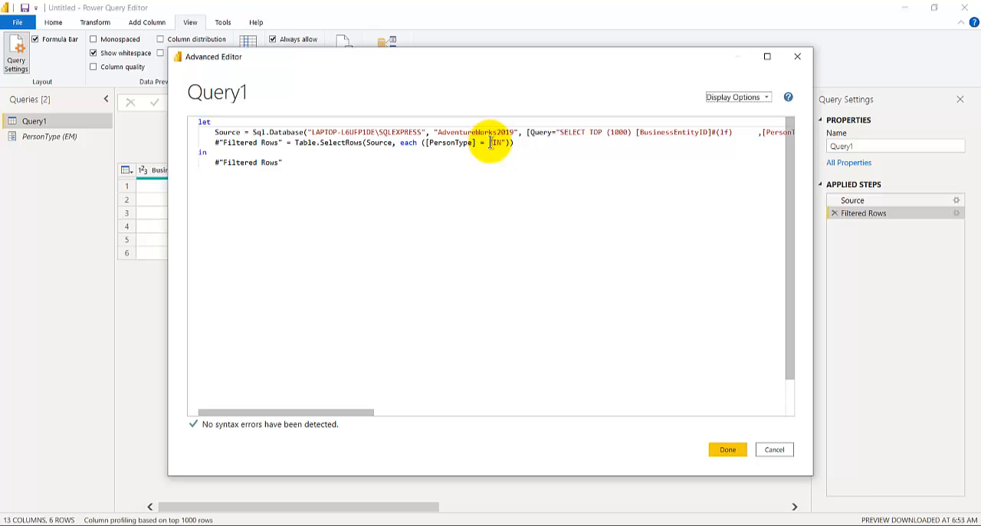
{"action": "mouse_move", "coordinate": [490, 144]}
{"action": "left_mouse_down"}
{"action": "mouse_move", "coordinate": [499, 135]}
{"action": "mouse_move", "coordinate": [504, 148]}
{"action": "left_mouse_up"}
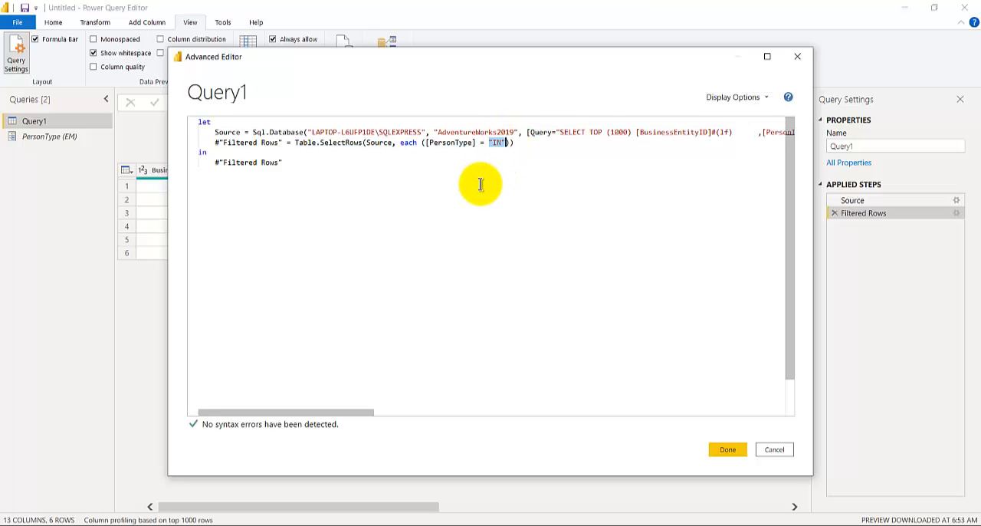
{"action": "type", "text": "Pe"}
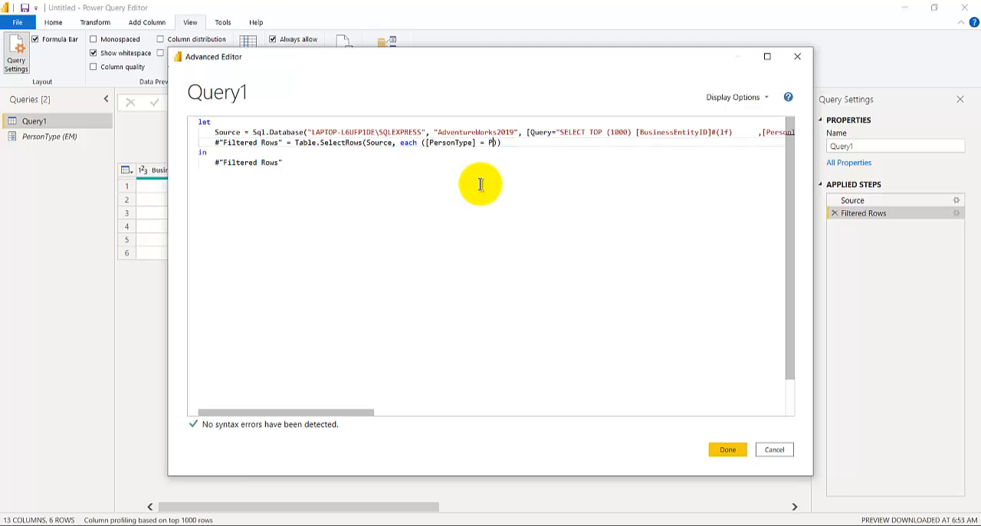
{"action": "type", "text": "rsonType"}
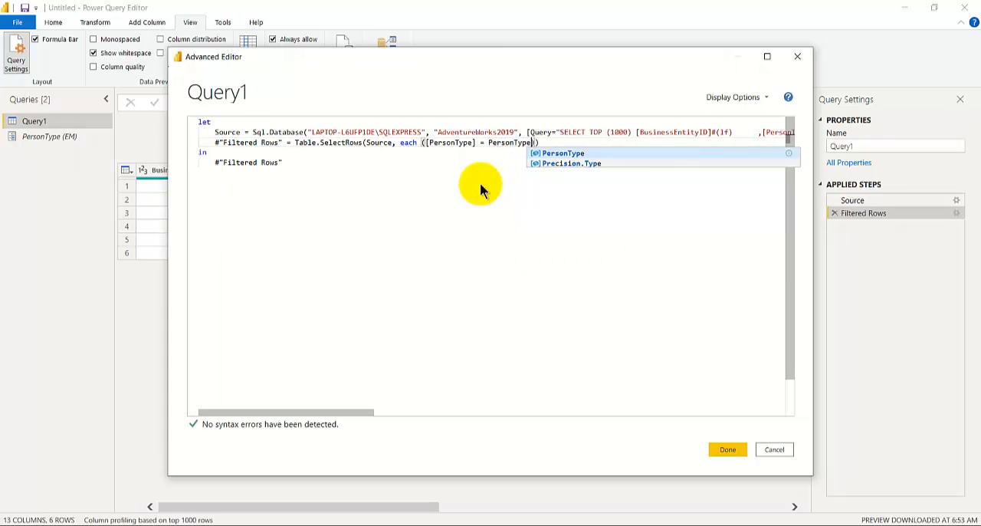
{"action": "key", "text": "Escape"}
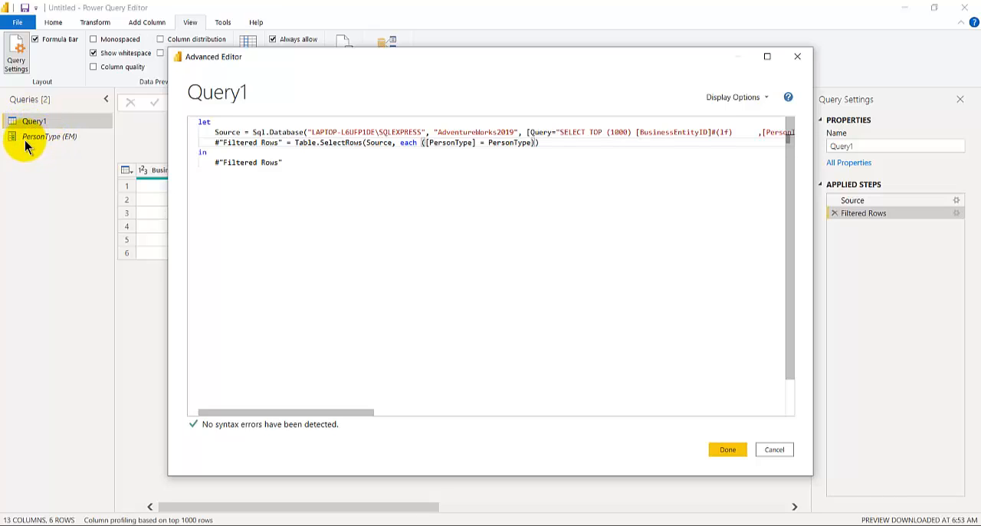
{"action": "left_click", "coordinate": [726, 450]}
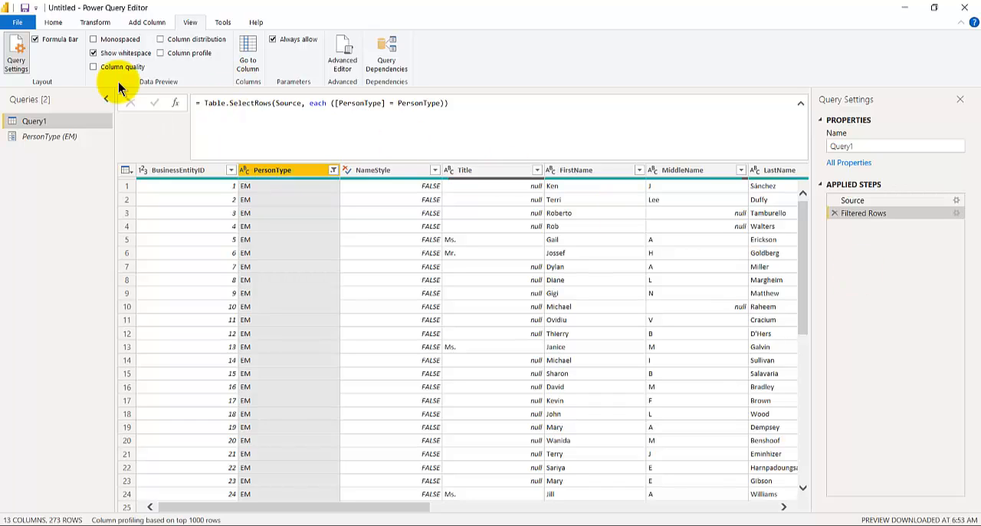
Step: Inspect the PersonType parameter's current value and the choices offered for its suggested values, without saving any edits
{"action": "left_click", "coordinate": [53, 24]}
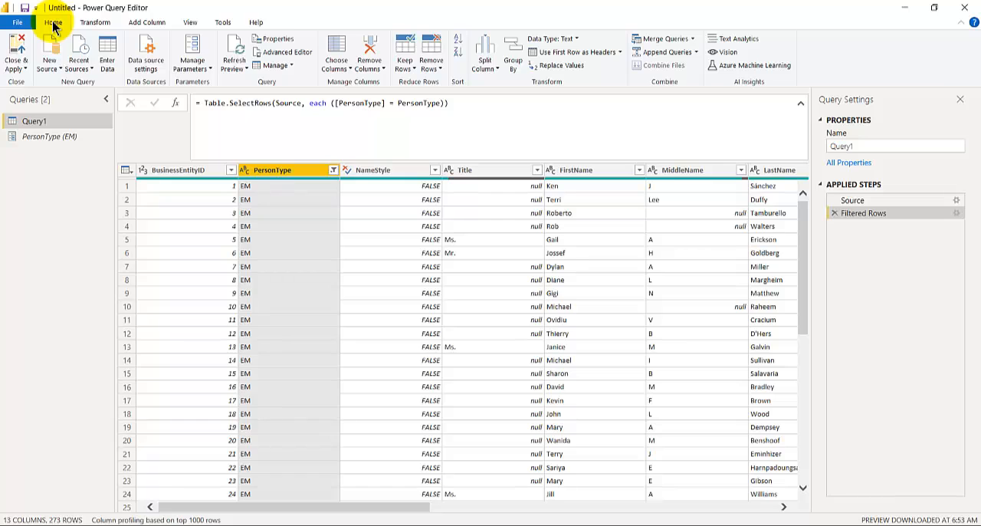
{"action": "left_click", "coordinate": [202, 72]}
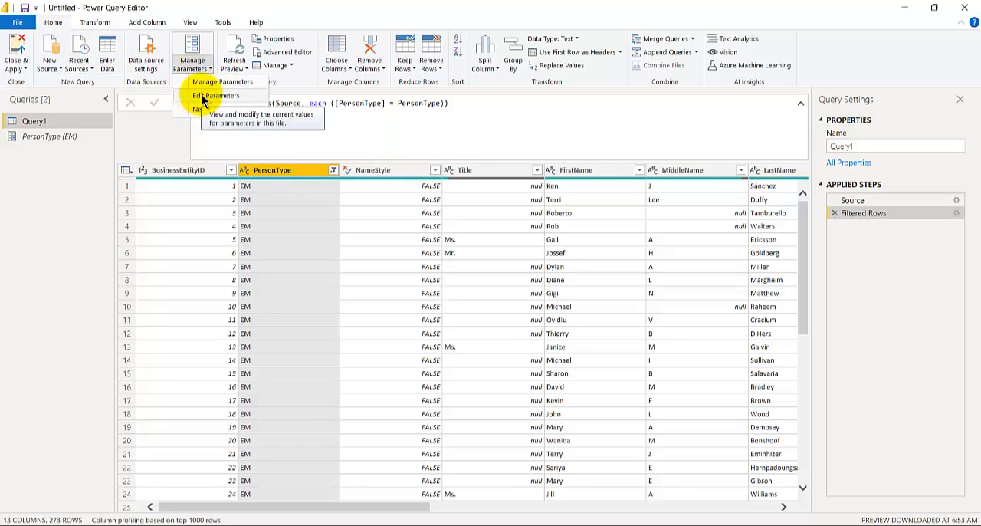
{"action": "left_click", "coordinate": [203, 98]}
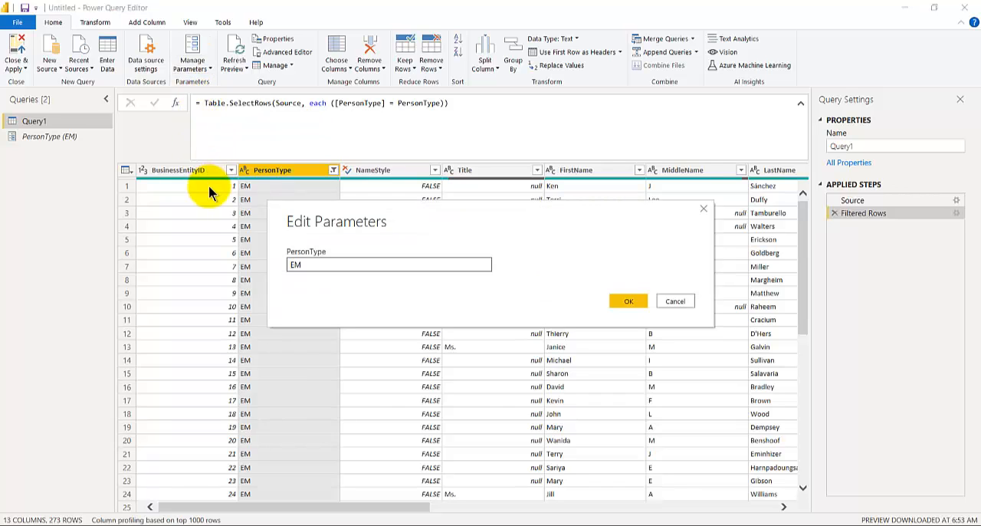
{"action": "left_click", "coordinate": [674, 302]}
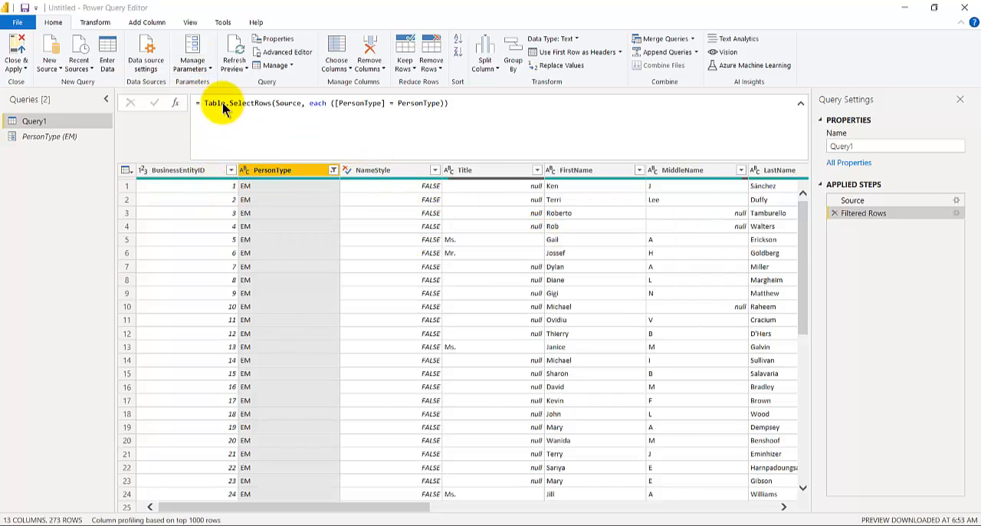
{"action": "left_click", "coordinate": [191, 44]}
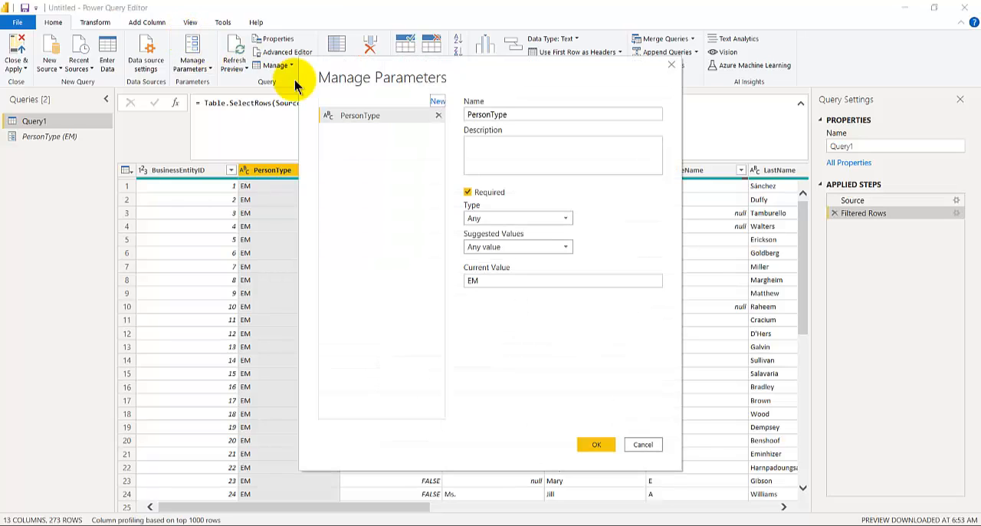
{"action": "left_click", "coordinate": [498, 247]}
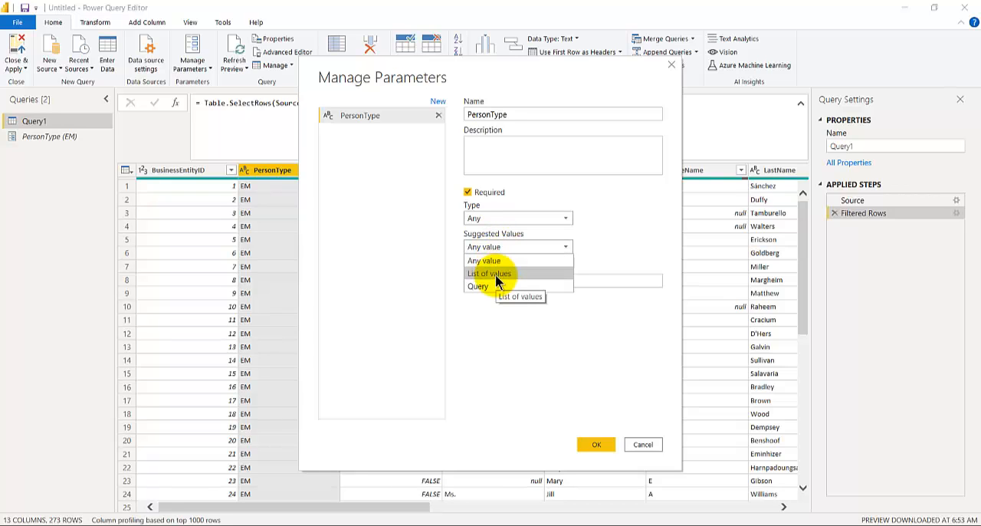
{"action": "left_click", "coordinate": [639, 243]}
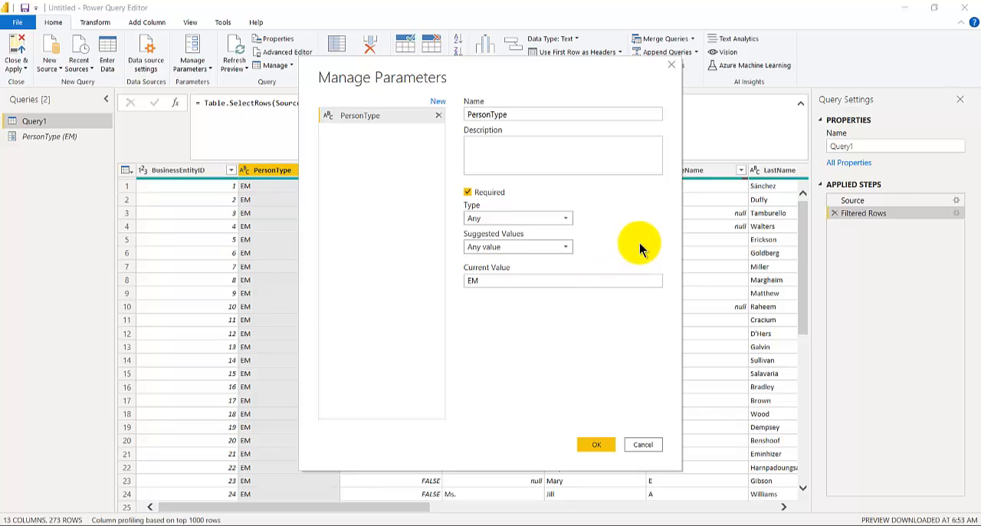
{"action": "left_click", "coordinate": [645, 445]}
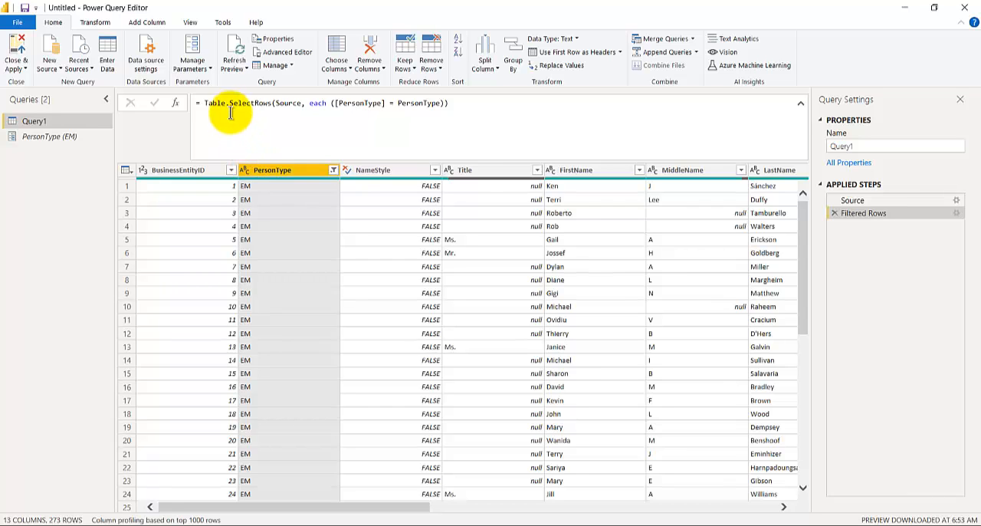
Step: Open Query1's full M code in the Advanced Editor
{"action": "left_click", "coordinate": [204, 69]}
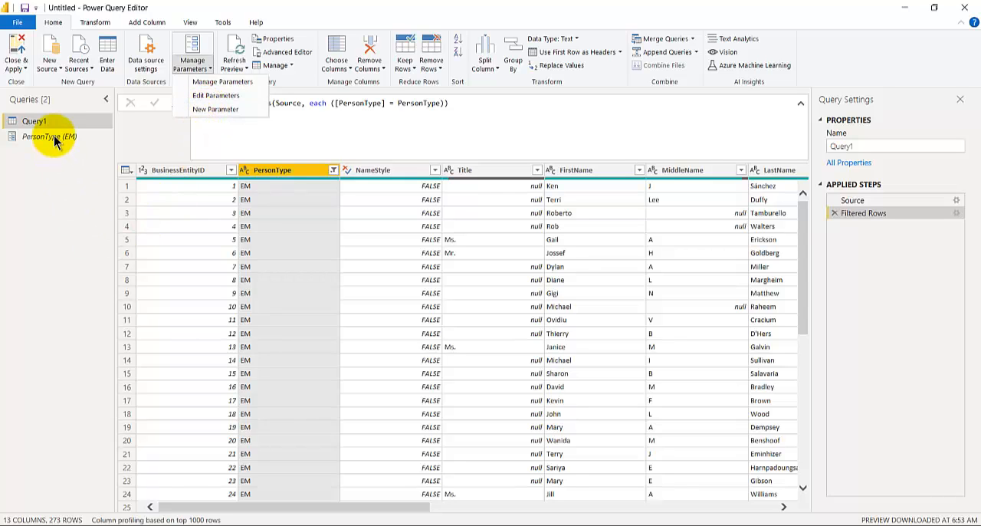
{"action": "left_click", "coordinate": [224, 23]}
{"action": "left_click", "coordinate": [193, 23]}
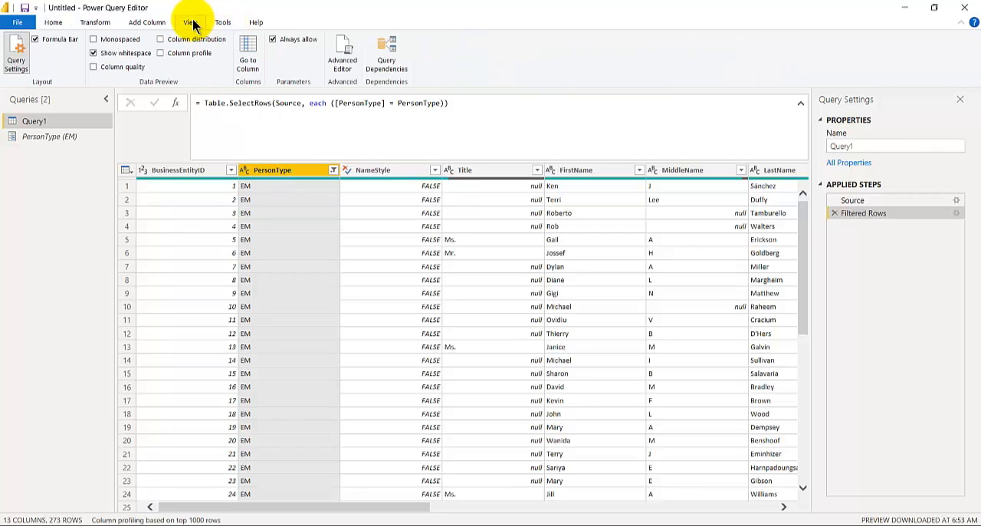
{"action": "left_click", "coordinate": [349, 56]}
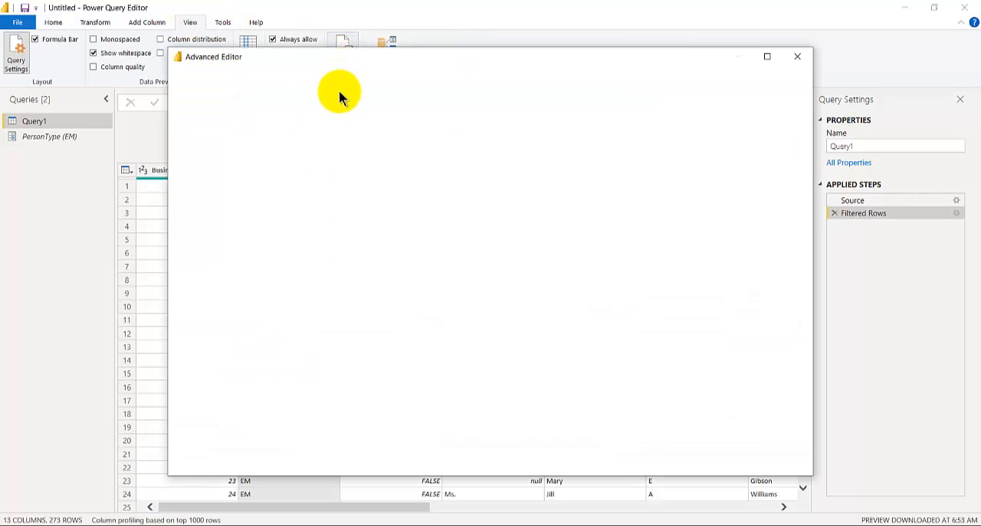